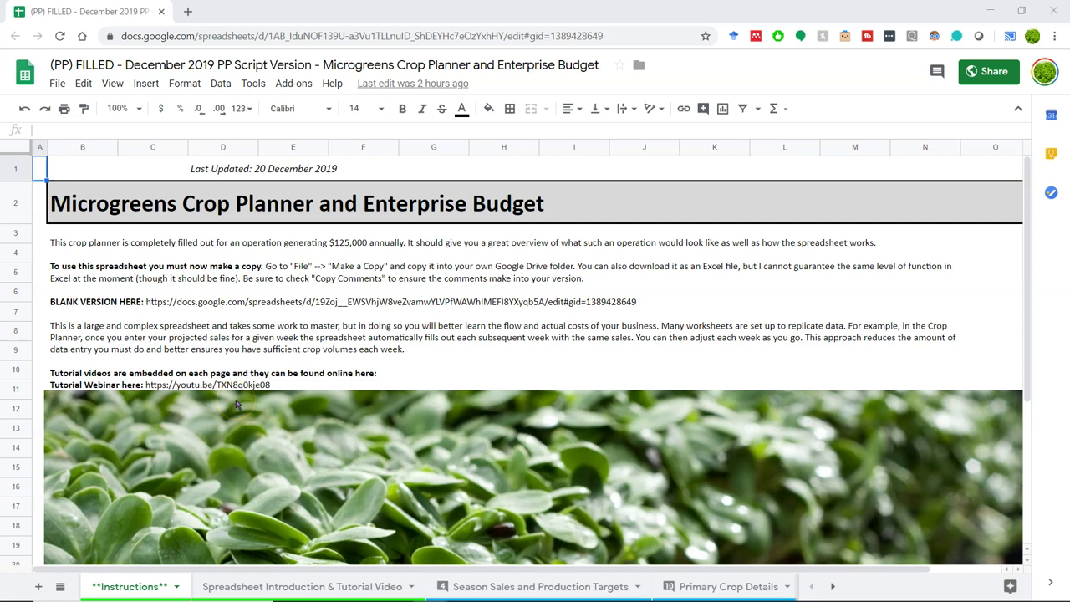
# Step: Copy the filled planner, replacing 'Copy of (PP)' with the user's name, keeping comments, no sharing
pyautogui.click(267, 284)
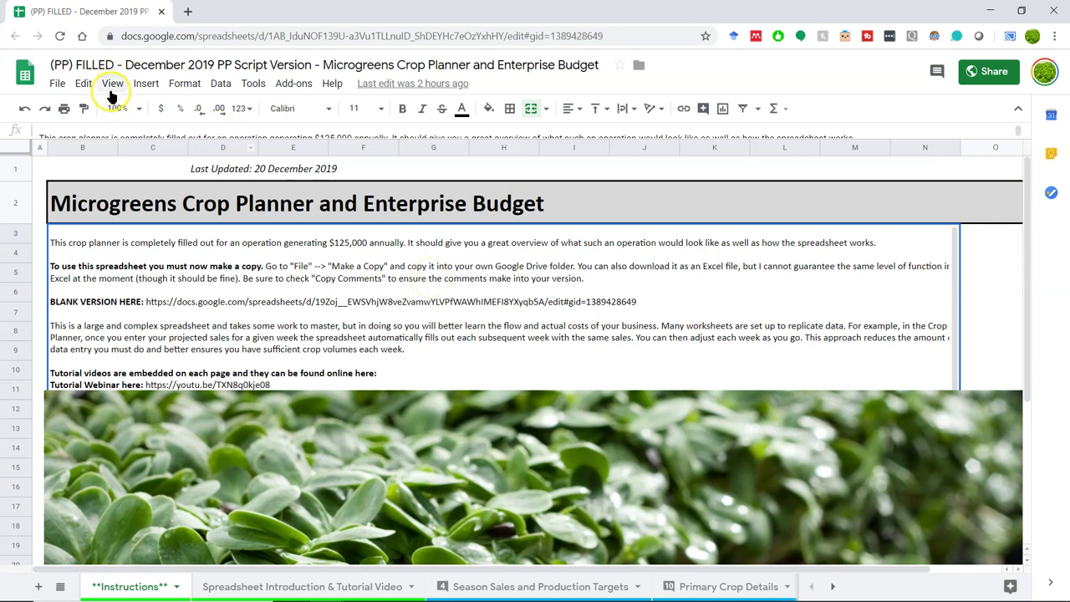
pyautogui.click(55, 84)
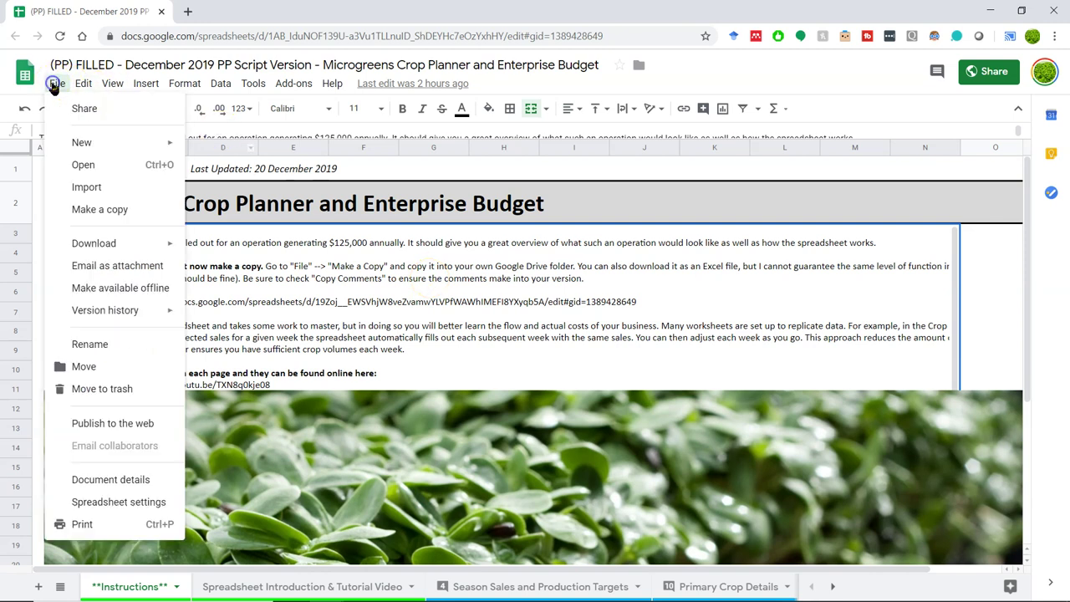
pyautogui.click(90, 209)
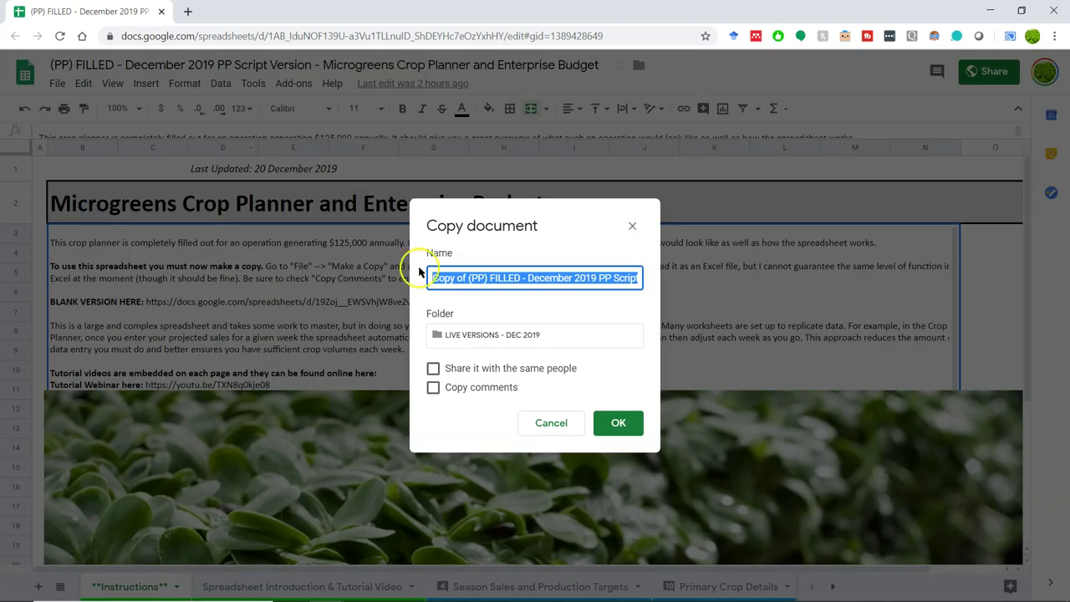
pyautogui.click(488, 280)
pyautogui.moveTo(488, 280); pyautogui.dragTo(405, 281)
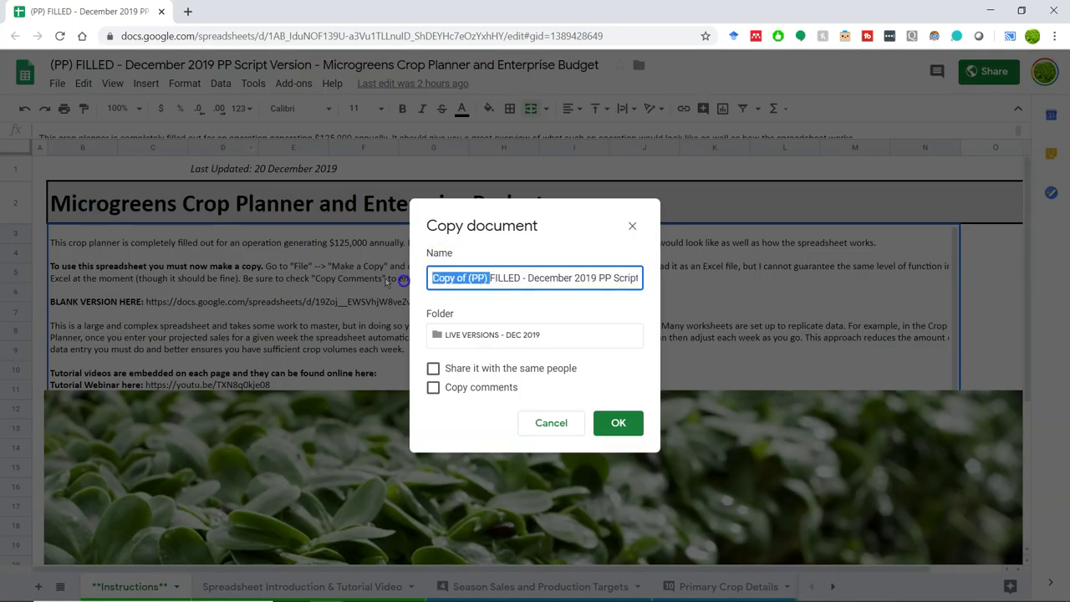
pyautogui.write("Chris's")
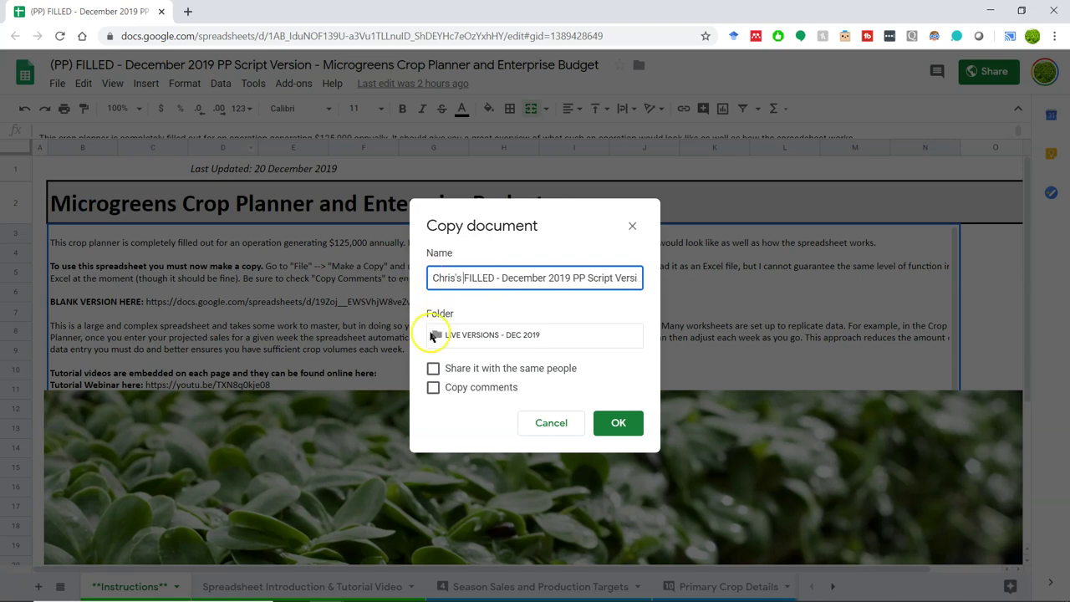
pyautogui.click(433, 388)
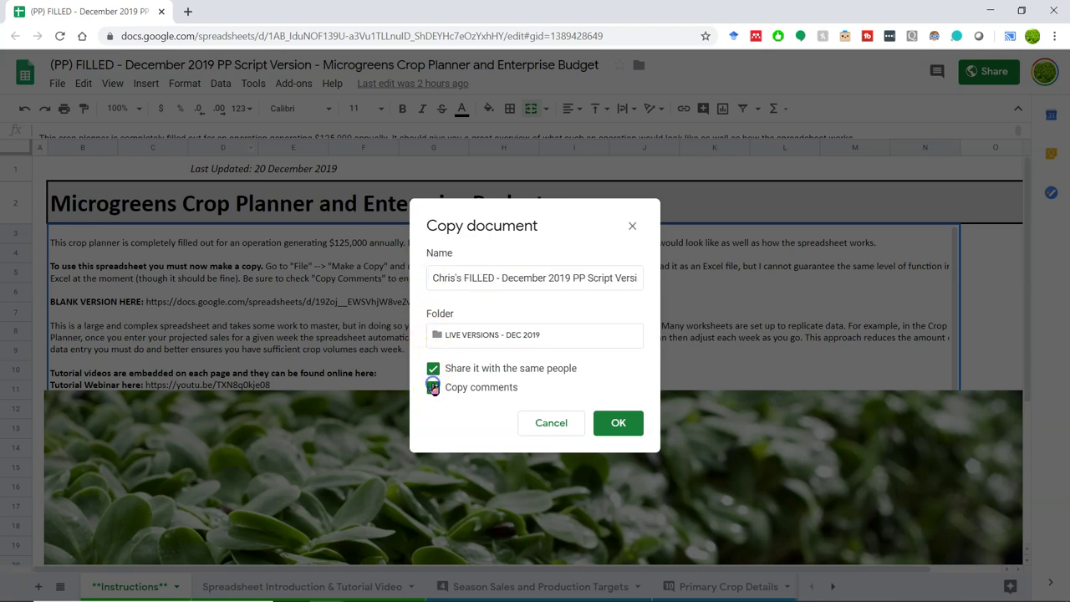
pyautogui.click(434, 369)
pyautogui.click(434, 368)
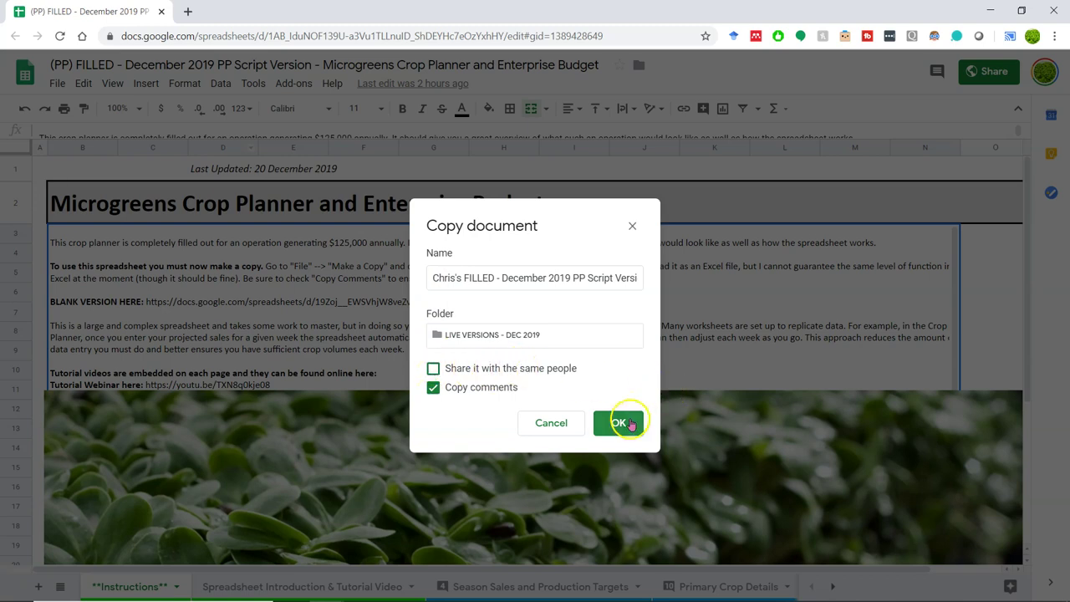
pyautogui.click(619, 423)
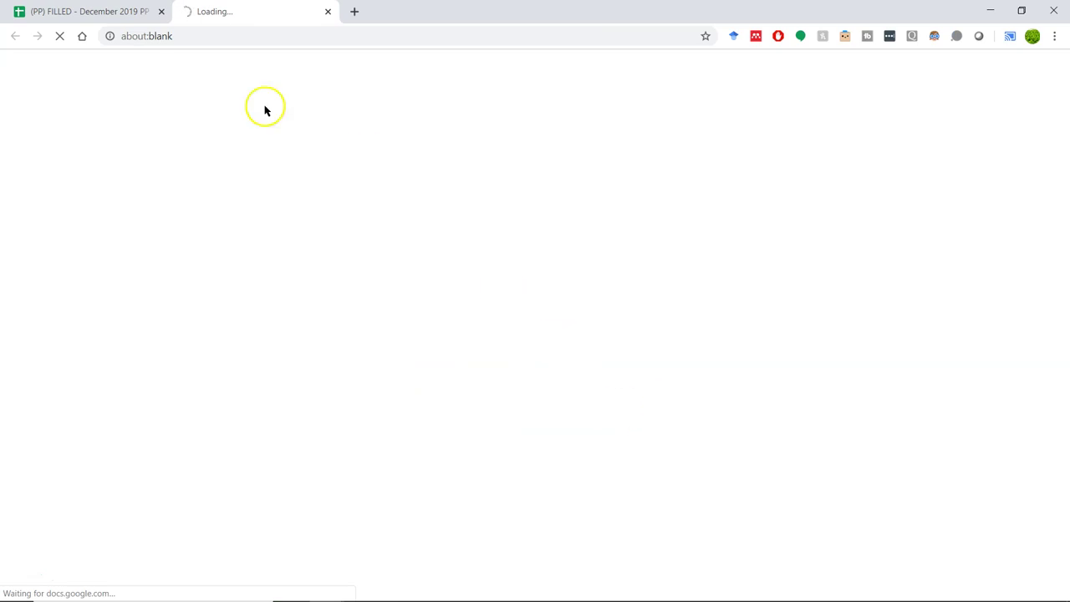
# Step: Copy the BLANK VERSION link from the Instructions text box into a new tab's address bar
pyautogui.click(90, 10)
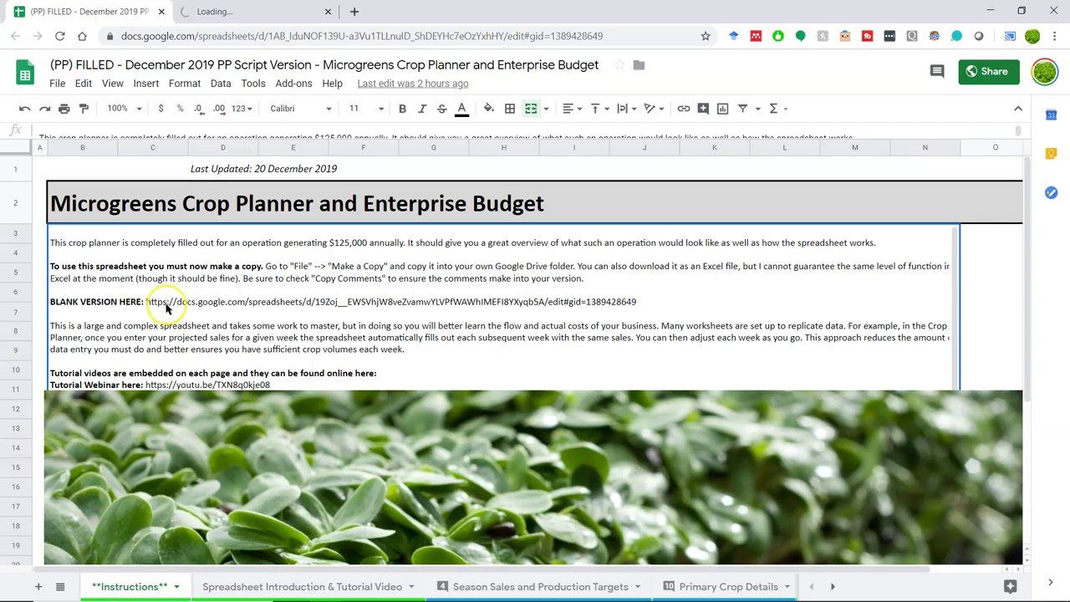
pyautogui.doubleClick(150, 303)
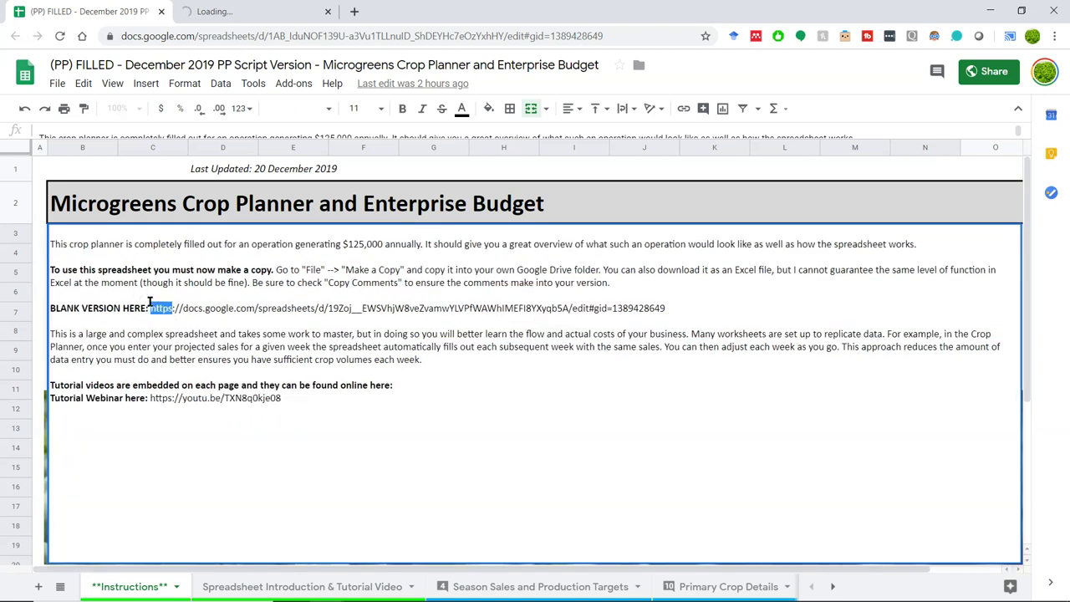
pyautogui.hotkey('shift', 'Right')
pyautogui.hotkey('shift', 'Right')
pyautogui.hotkey('shift', 'Right')
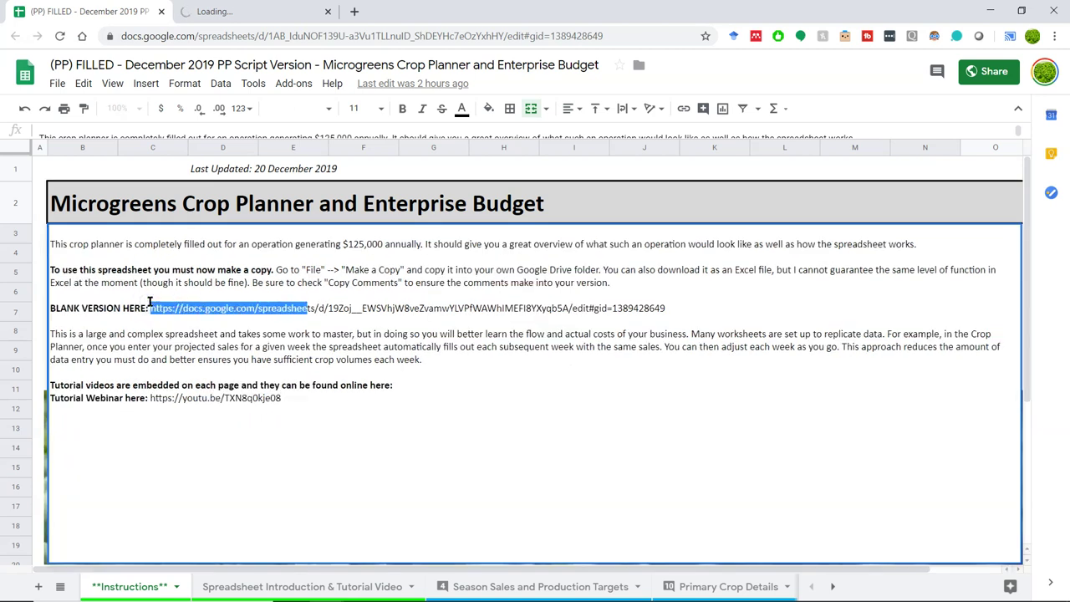
pyautogui.hotkey('shift', 'Right')
pyautogui.hotkey('shift', 'Right')
pyautogui.hotkey('shift', 'Right')
pyautogui.hotkey('shift', 'Right')
pyautogui.hotkey('shift', 'Right')
pyautogui.hotkey('shift', 'Right')
pyautogui.hotkey('shift', 'Right')
pyautogui.hotkey('shift', 'Right')
pyautogui.hotkey('shift', 'Right')
pyautogui.hotkey('shift', 'Right')
pyautogui.hotkey('shift', 'Right')
pyautogui.hotkey('shift', 'Right')
pyautogui.hotkey('shift', 'Right')
pyautogui.hotkey('ctrl', 'c')
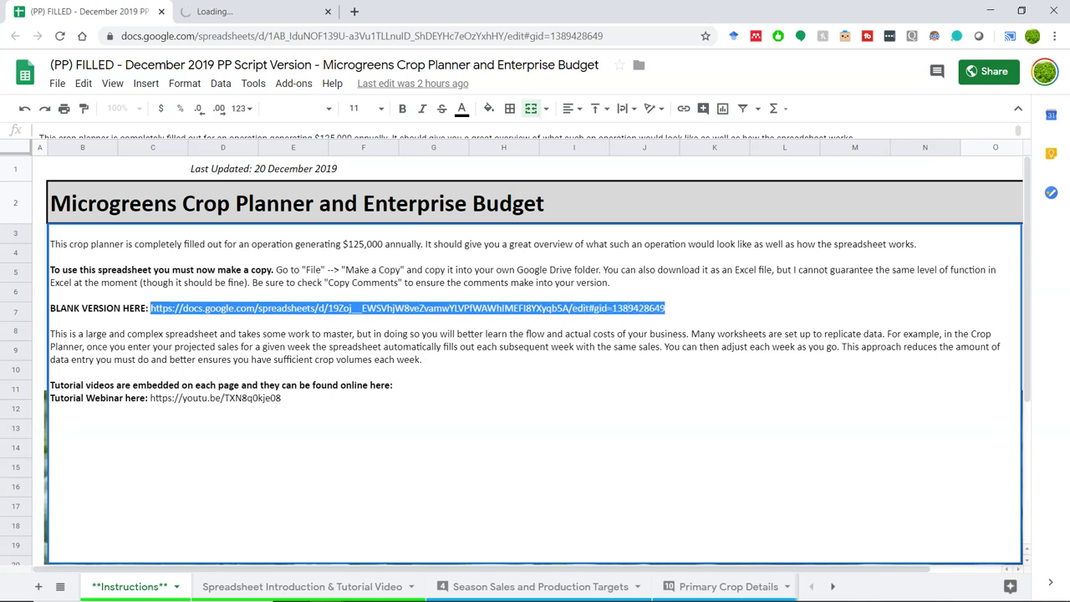
pyautogui.click(354, 11)
pyautogui.hotkey('ctrl', 'v')
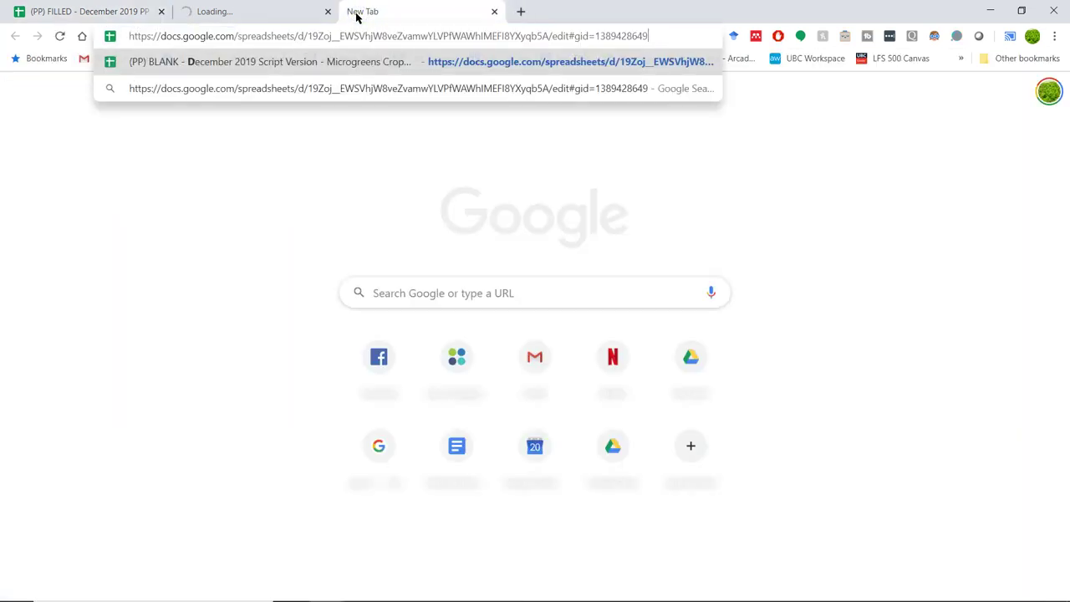
# Step: Load the pasted link to open the blank Microgreens Crop Planner
pyautogui.press('Return')
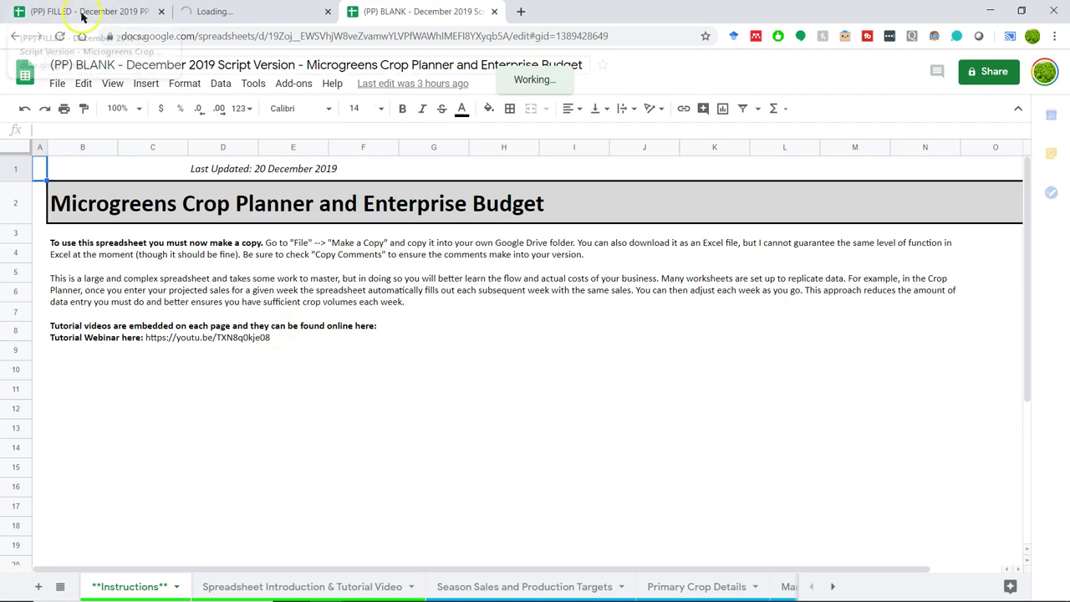
pyautogui.click(57, 84)
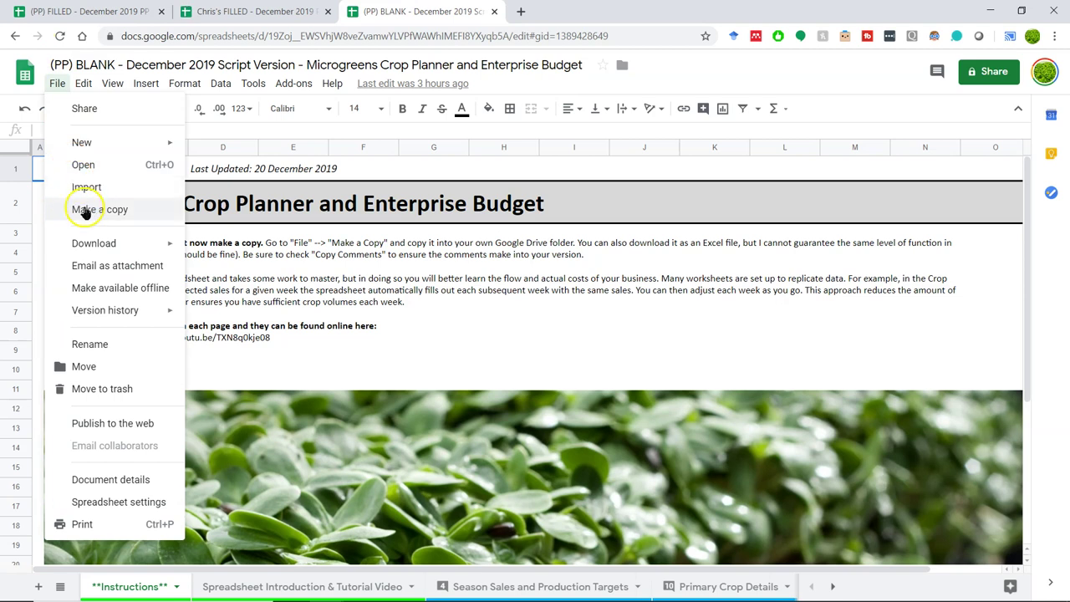
# Step: Copy the blank planner, replacing 'Copy of (PP)' with the user's name, keeping comments, no sharing
pyautogui.click(84, 209)
pyautogui.click(489, 280)
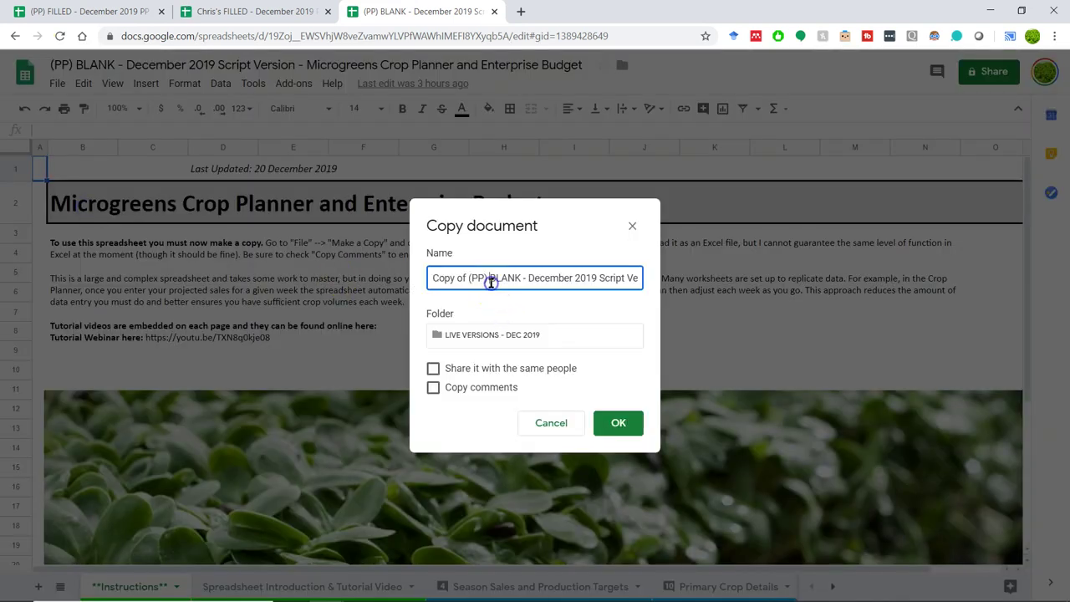
pyautogui.moveTo(489, 280); pyautogui.dragTo(402, 286)
pyautogui.press('BackSpace')
pyautogui.write("Chris's")
pyautogui.click(433, 387)
pyautogui.click(433, 369)
pyautogui.click(433, 369)
pyautogui.click(622, 423)
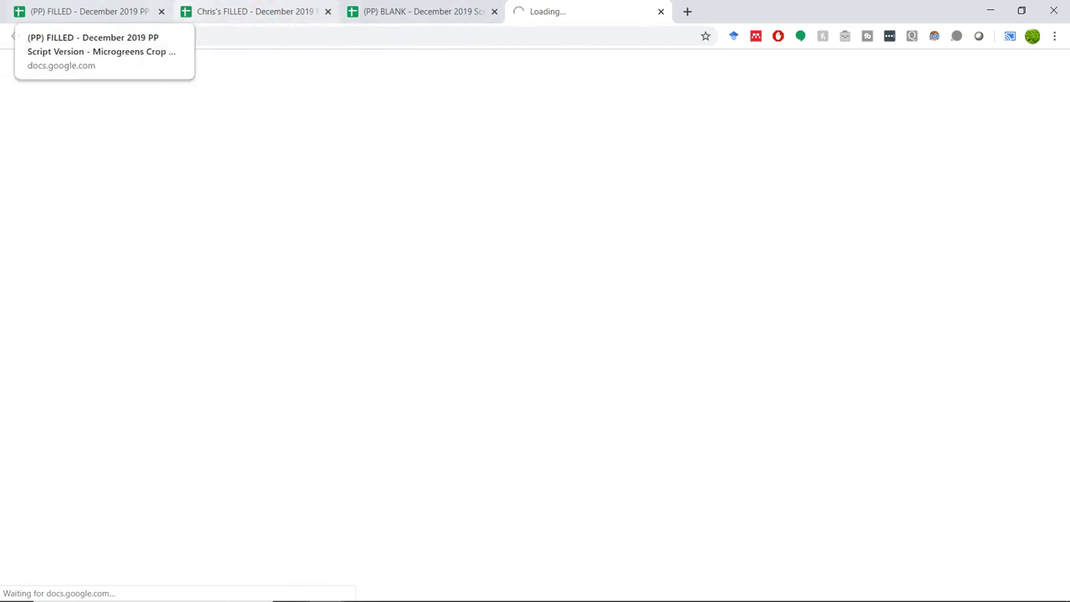
# Step: Close the original (PP) FILLED and (PP) BLANK tabs, returning to the filled copy
pyautogui.click(161, 11)
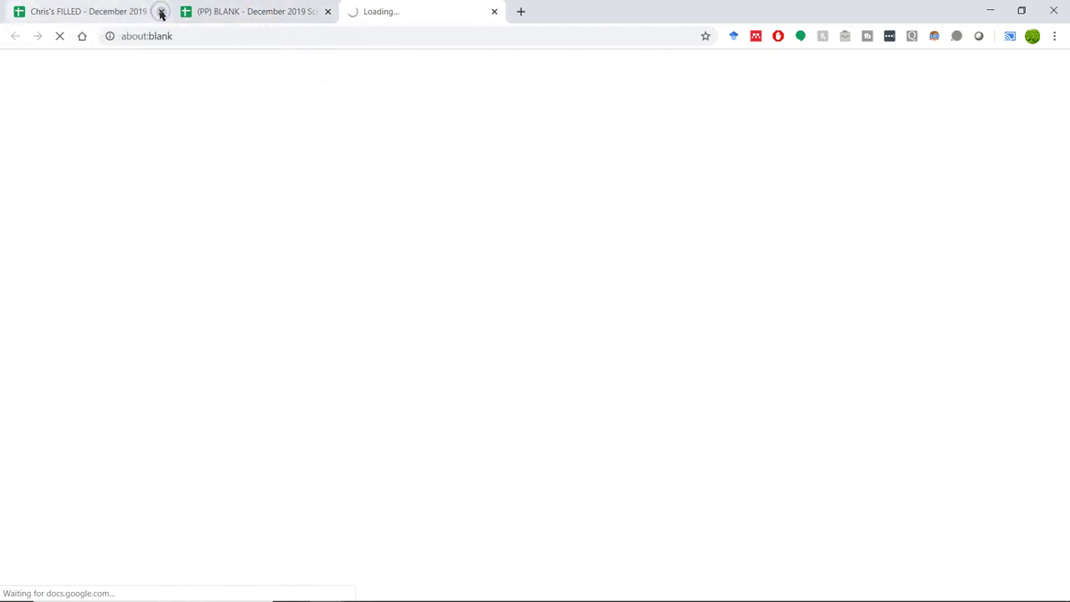
pyautogui.click(326, 12)
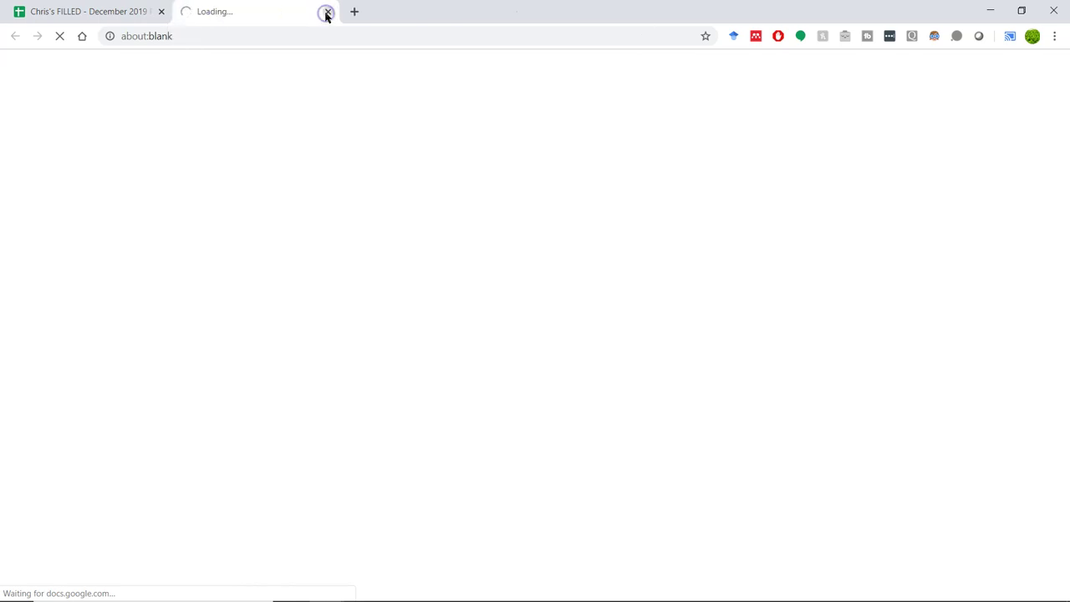
pyautogui.click(74, 12)
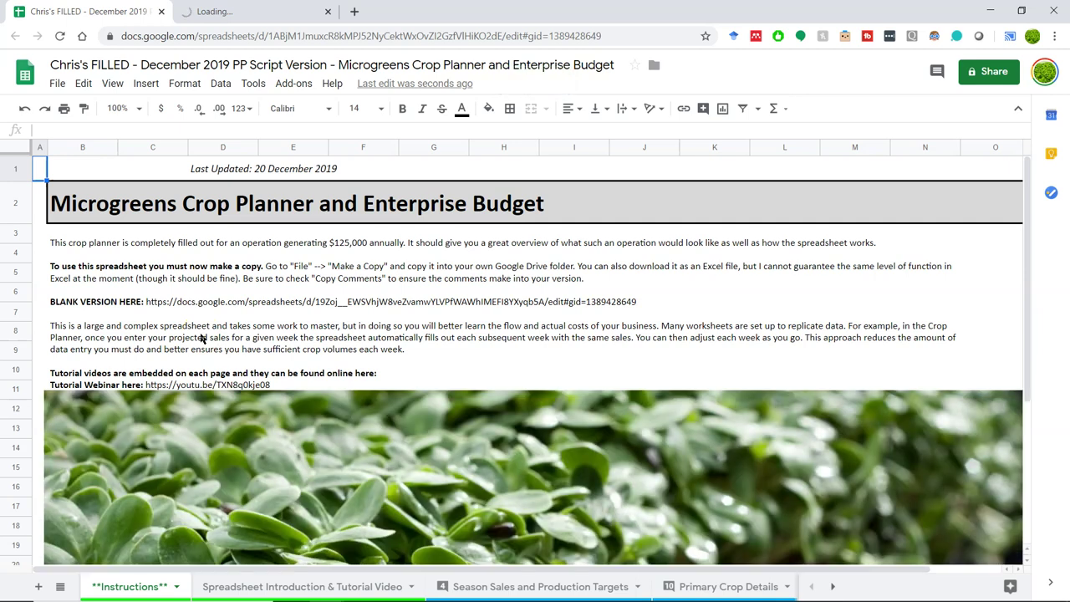
# Step: Switch between the filled and blank copy tabs while both finish loading
pyautogui.click(268, 12)
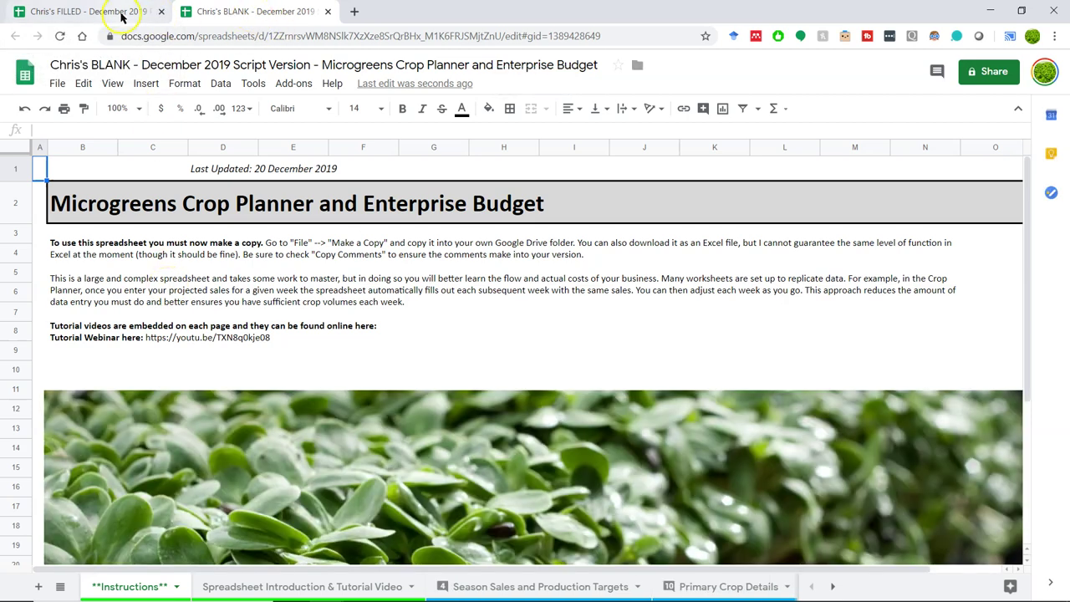
pyautogui.click(121, 11)
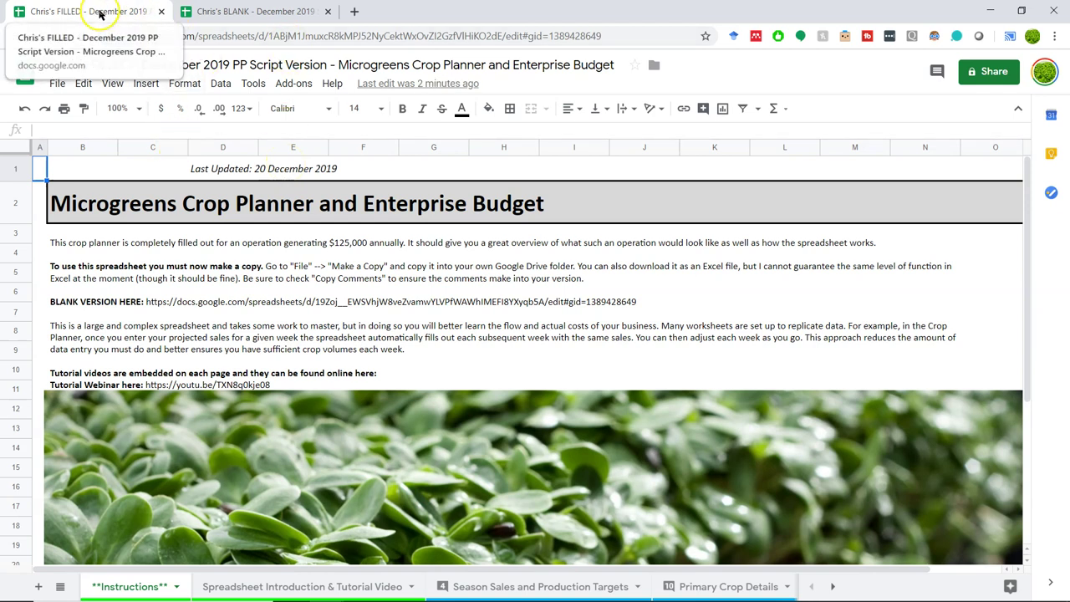
pyautogui.click(259, 16)
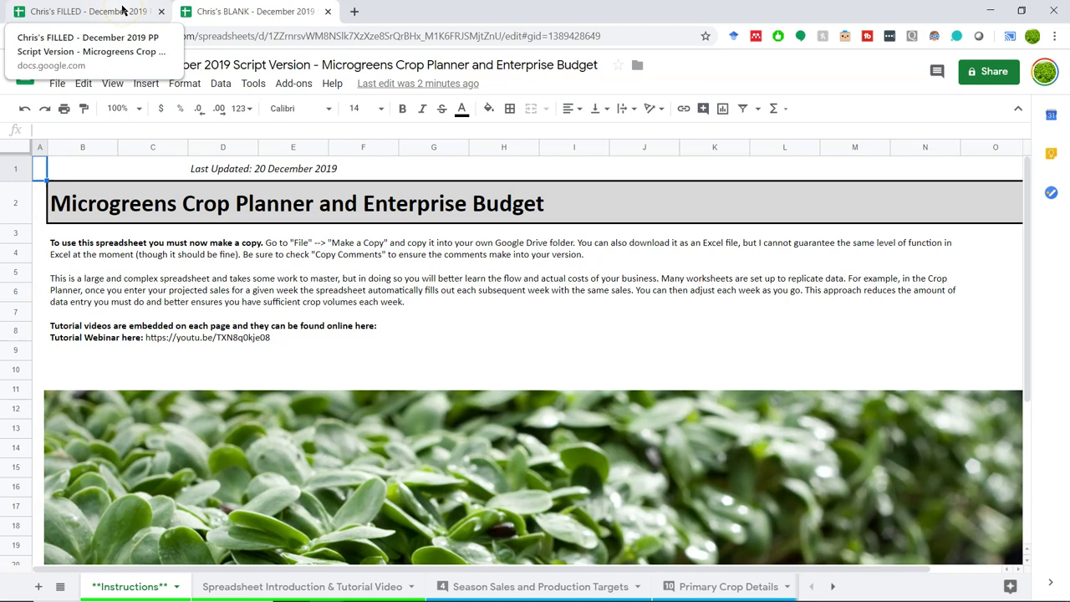
pyautogui.click(224, 11)
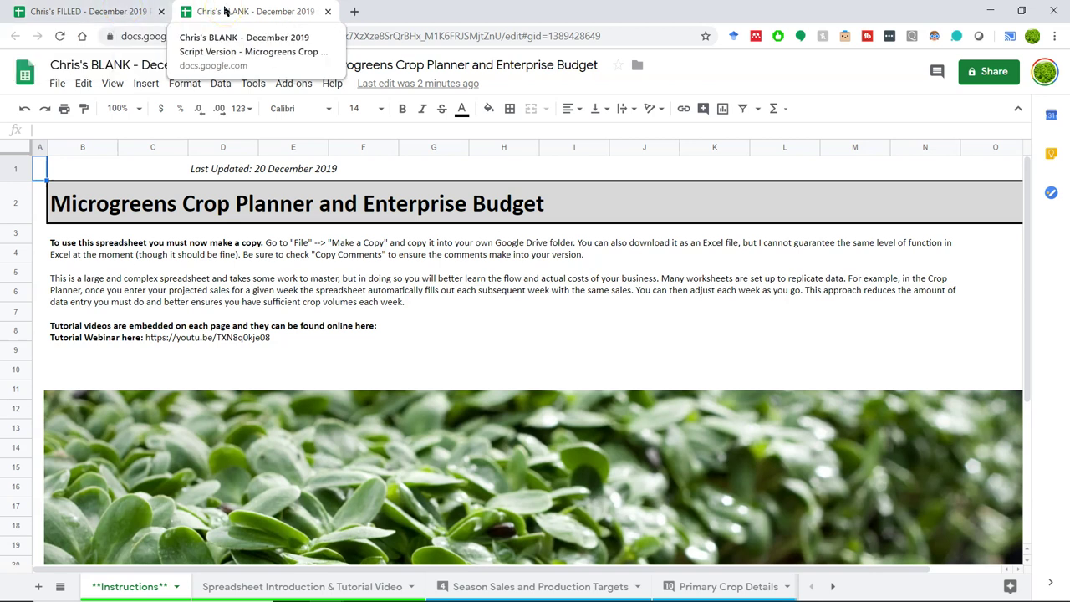